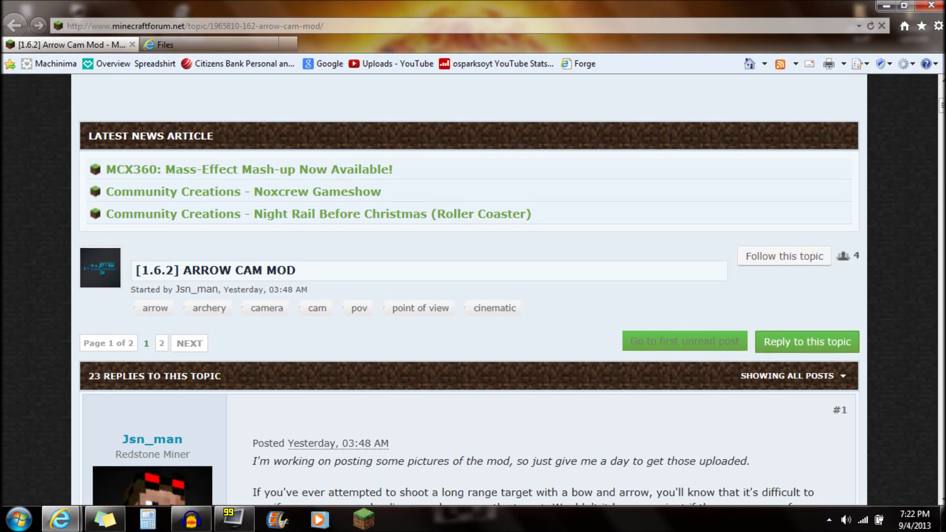
Step: Scroll the Arrow Cam Mod forum post down to the 'How do I install this mod?' instructions
{"action": "scroll", "coordinate": [293, 344], "scroll_direction": "down", "scroll_amount": 3}
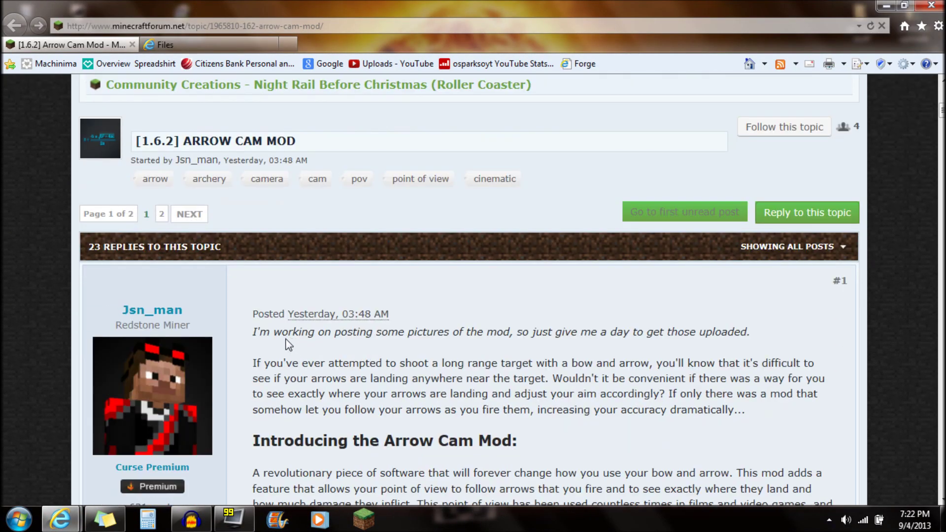
{"action": "scroll", "coordinate": [293, 343], "scroll_direction": "up", "scroll_amount": 3}
{"action": "scroll", "coordinate": [334, 430], "scroll_direction": "down", "scroll_amount": 3}
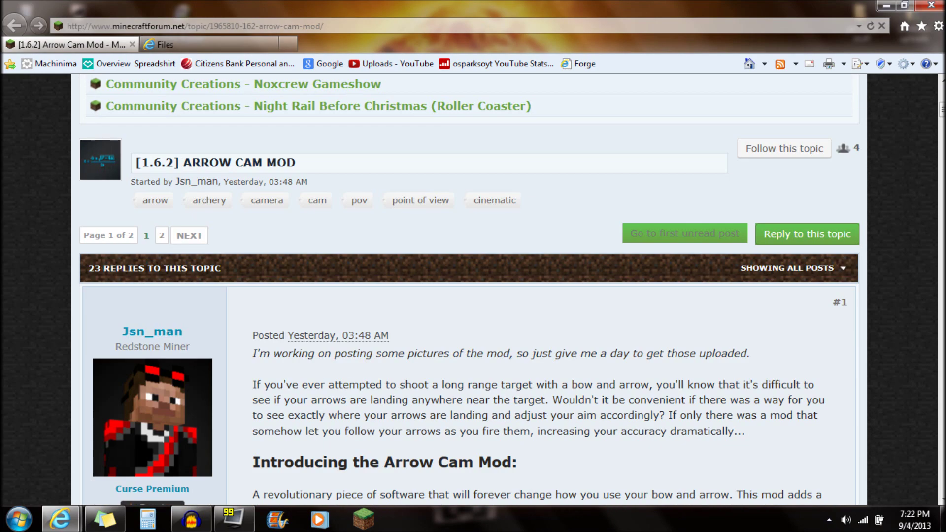
{"action": "scroll", "coordinate": [469, 289], "scroll_direction": "down", "scroll_amount": 3}
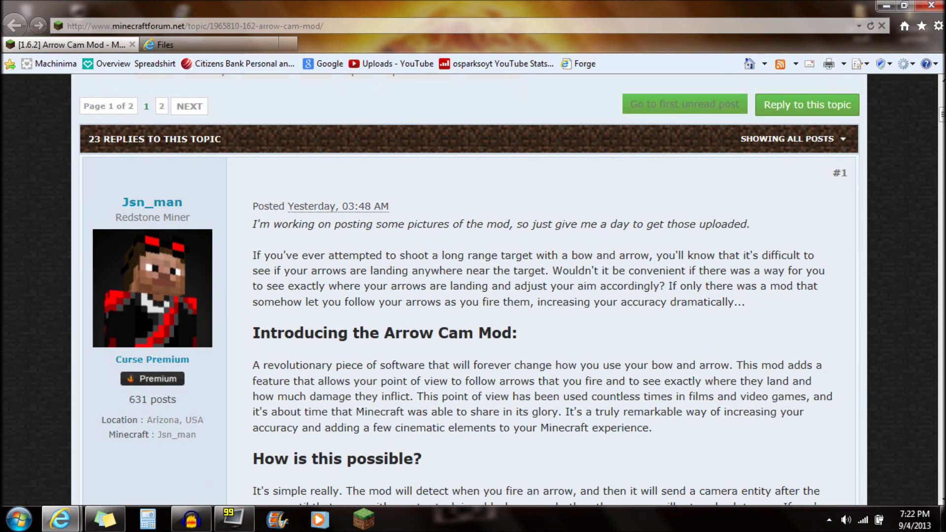
{"action": "scroll", "coordinate": [470, 288], "scroll_direction": "down", "scroll_amount": 9}
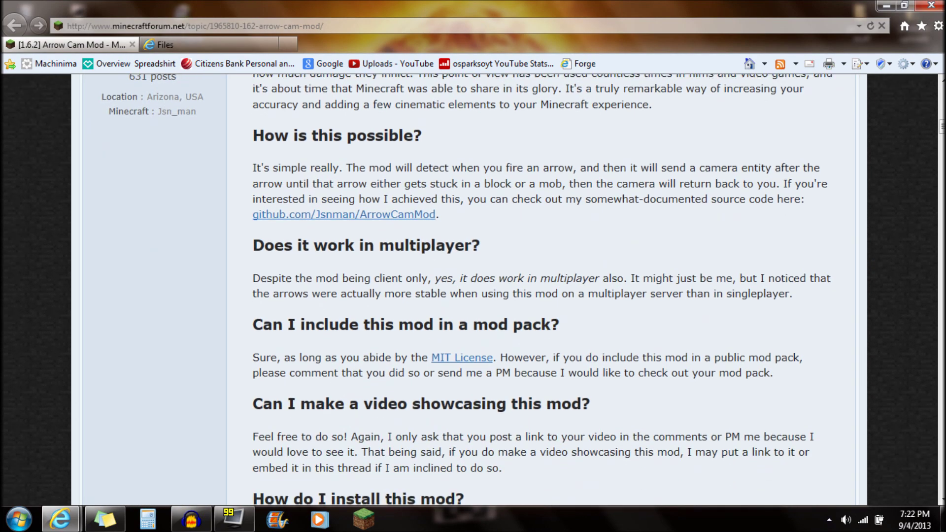
{"action": "scroll", "coordinate": [469, 288], "scroll_direction": "down", "scroll_amount": 5}
{"action": "left_click_drag", "start_coordinate": [253, 234], "coordinate": [436, 292]}
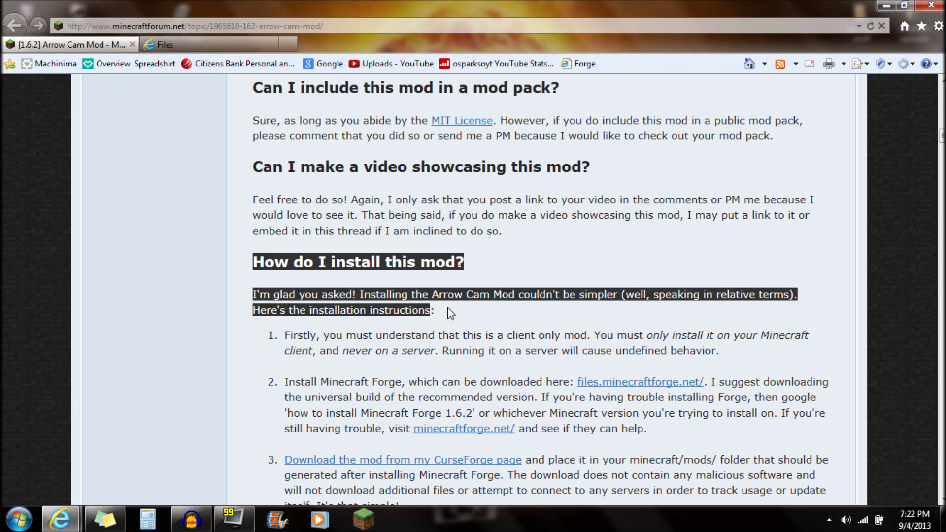
{"action": "scroll", "coordinate": [460, 343], "scroll_direction": "down", "scroll_amount": 2}
Step: Follow the 'Download the mod from my CurseForge page' link to the mod's CurseForge page
{"action": "left_click", "coordinate": [262, 380]}
{"action": "mouse_move", "coordinate": [268, 368]}
{"action": "left_mouse_down"}
{"action": "mouse_move", "coordinate": [328, 387]}
{"action": "mouse_move", "coordinate": [453, 379]}
{"action": "left_mouse_up"}
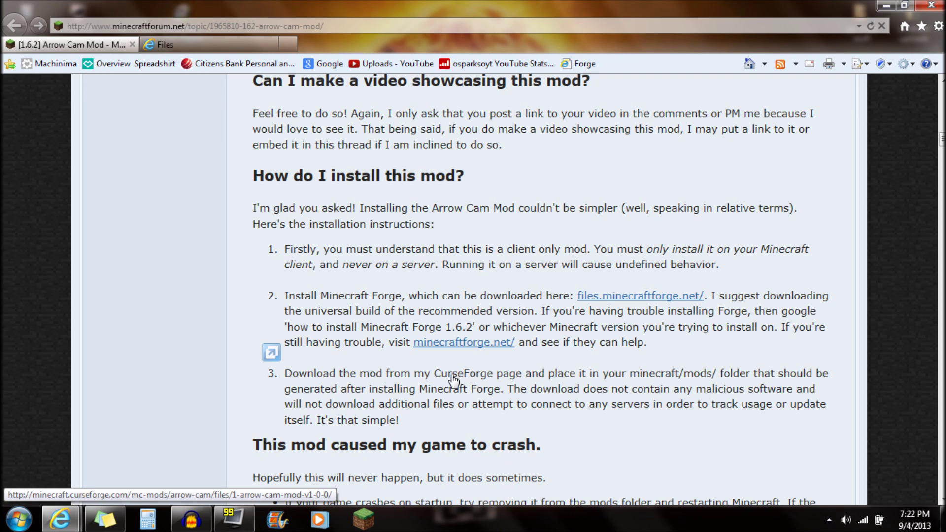
{"action": "left_click", "coordinate": [454, 380]}
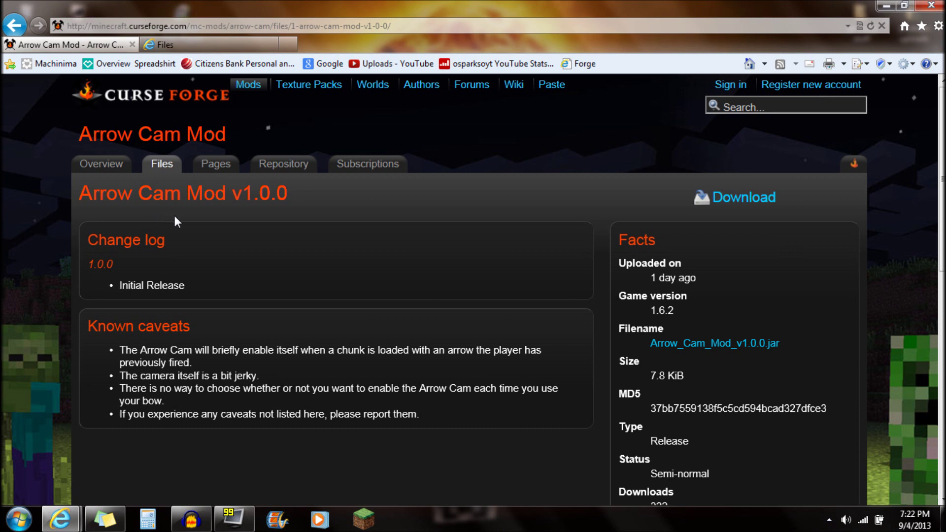
Step: Drag the Arrow_Cam_Mod_v1.0.0.jar filename from CurseForge's Facts panel onto the desktop
{"action": "left_click_drag", "start_coordinate": [78, 194], "coordinate": [232, 194]}
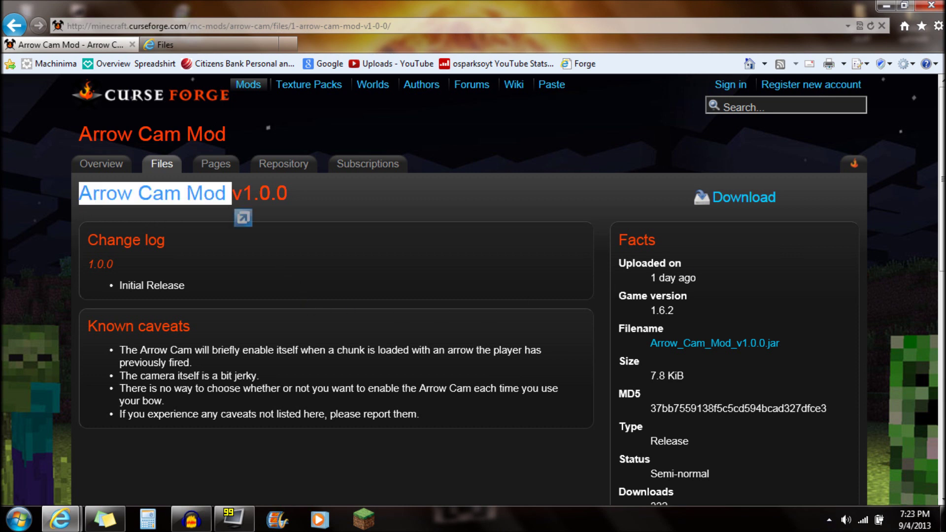
{"action": "scroll", "coordinate": [681, 316], "scroll_direction": "down", "scroll_amount": 1}
{"action": "double_click", "coordinate": [637, 218]}
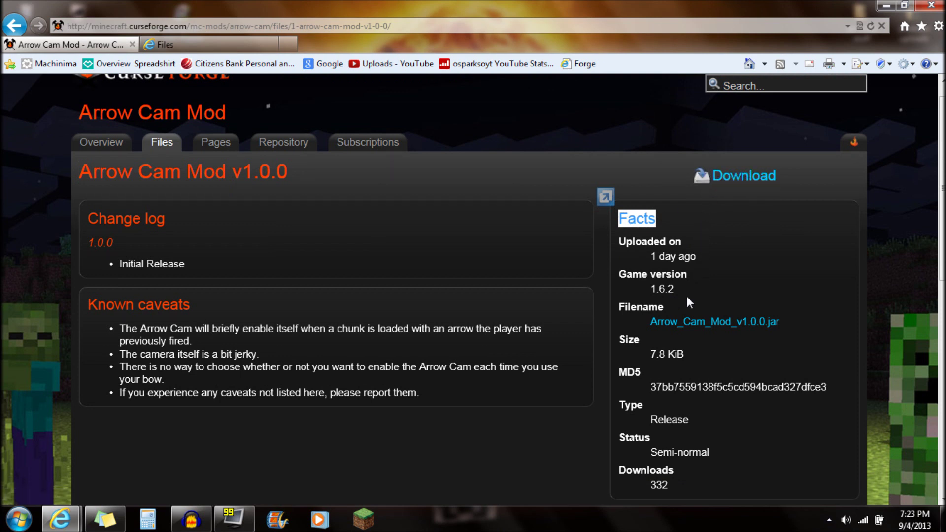
{"action": "left_click_drag", "start_coordinate": [625, 307], "coordinate": [649, 307]}
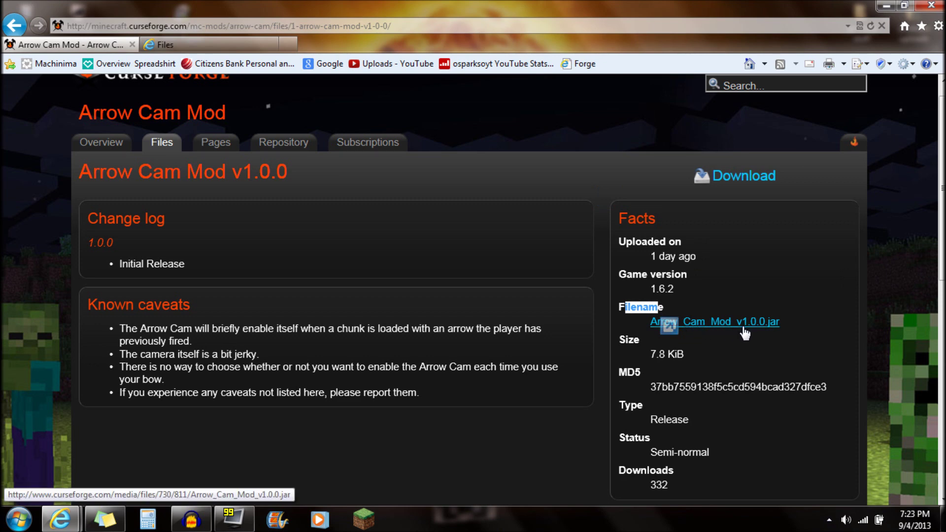
{"action": "left_click_drag", "start_coordinate": [757, 329], "coordinate": [663, 322]}
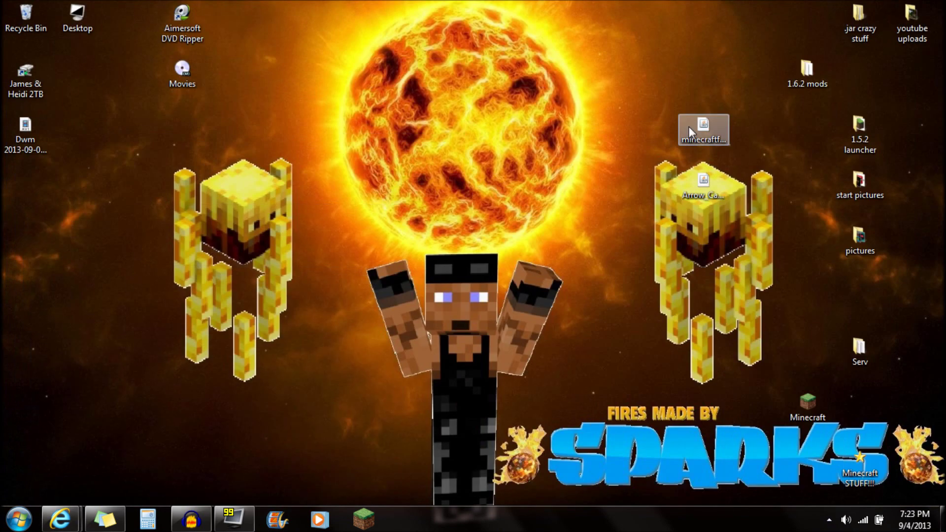
{"action": "left_click_drag", "start_coordinate": [689, 126], "coordinate": [682, 210]}
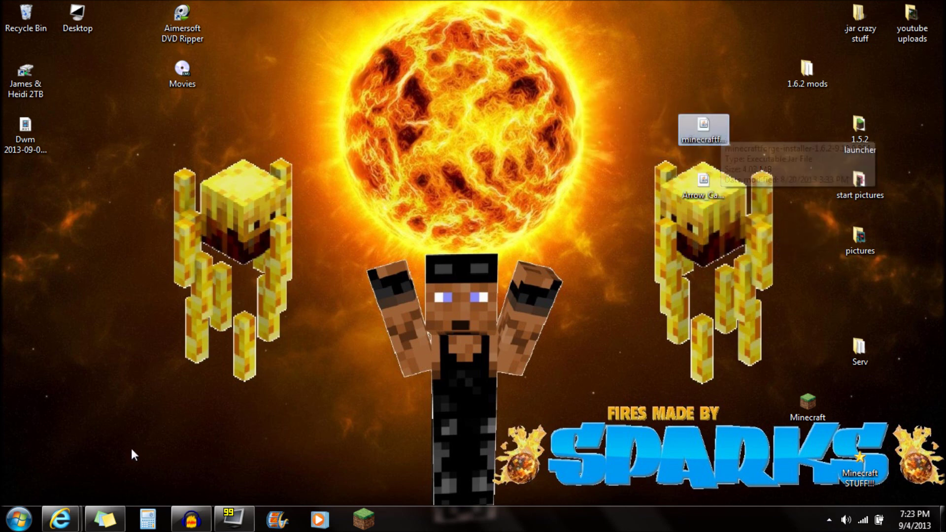
Step: Bring back the Minecraft Forge Downloads page and scroll to the Recommended-1.6.2 row
{"action": "mouse_move", "coordinate": [61, 519]}
{"action": "left_click", "coordinate": [189, 471]}
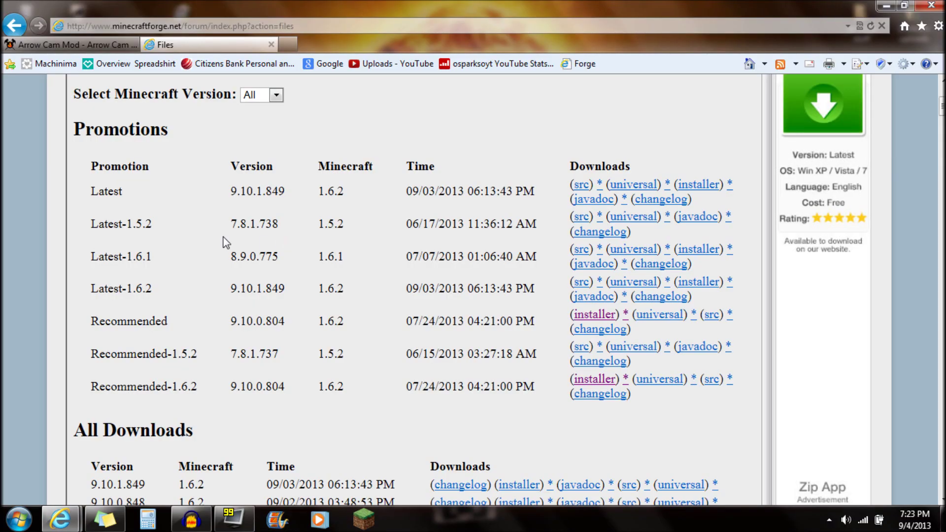
{"action": "scroll", "coordinate": [75, 275], "scroll_direction": "up", "scroll_amount": 1}
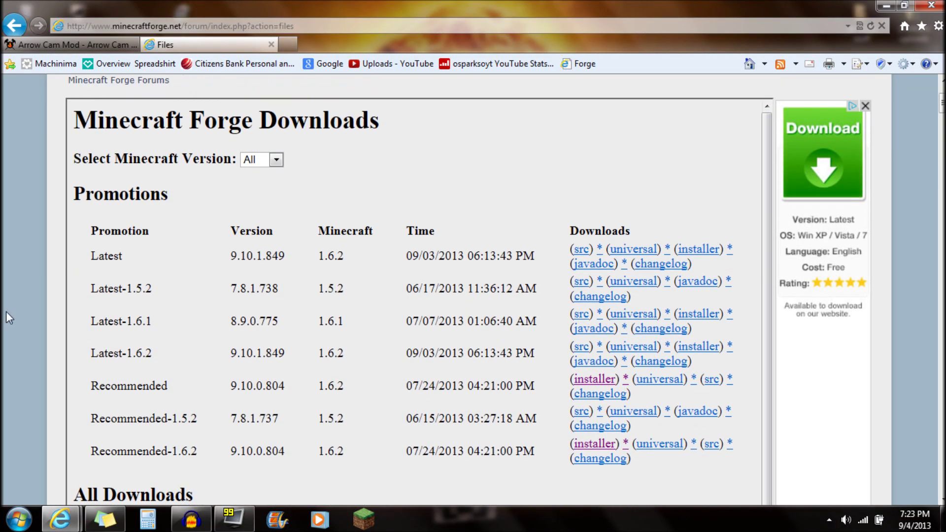
{"action": "scroll", "coordinate": [6, 312], "scroll_direction": "up", "scroll_amount": 3}
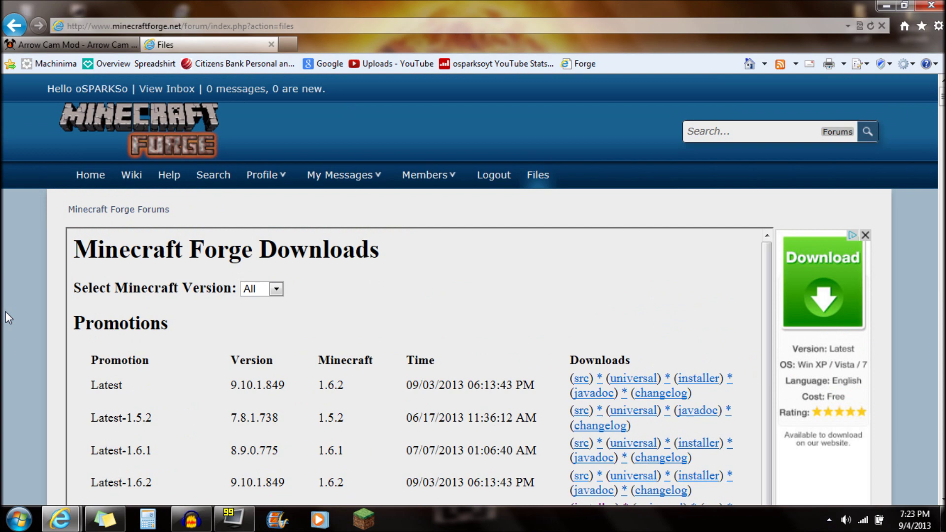
{"action": "scroll", "coordinate": [5, 311], "scroll_direction": "down", "scroll_amount": 3}
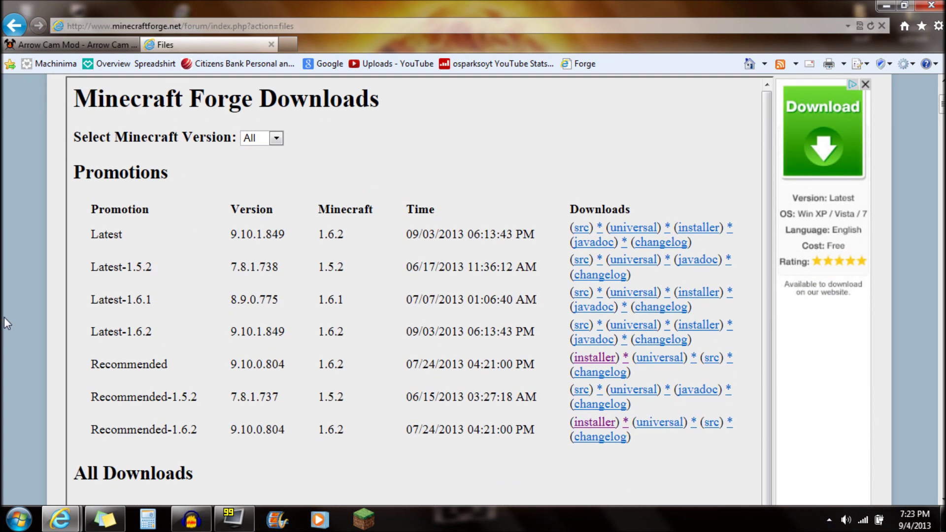
{"action": "scroll", "coordinate": [7, 320], "scroll_direction": "down", "scroll_amount": 1}
Step: Highlight the Recommended-1.6.2 build 9.10.0.804 entry, then minimize the browser to show the desktop
{"action": "left_click_drag", "start_coordinate": [91, 387], "coordinate": [197, 386]}
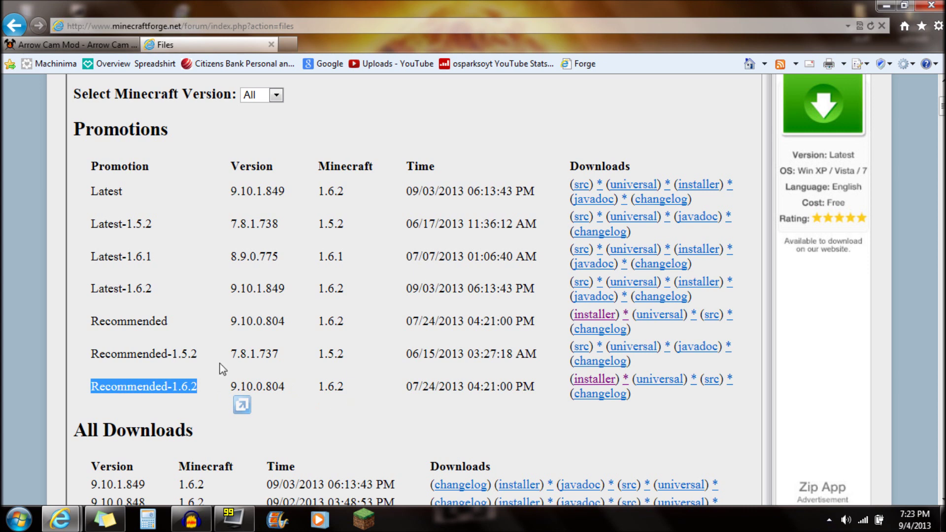
{"action": "left_click_drag", "start_coordinate": [199, 387], "coordinate": [182, 387]}
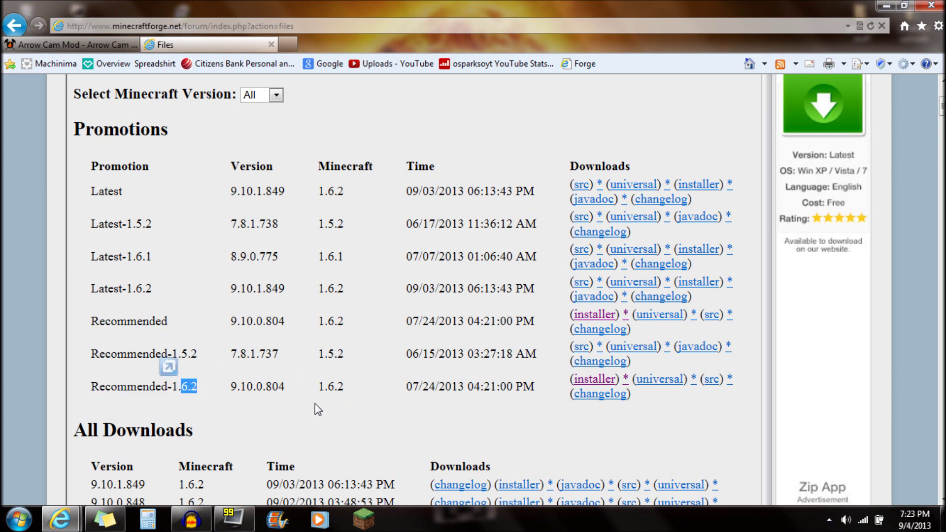
{"action": "left_click", "coordinate": [351, 382]}
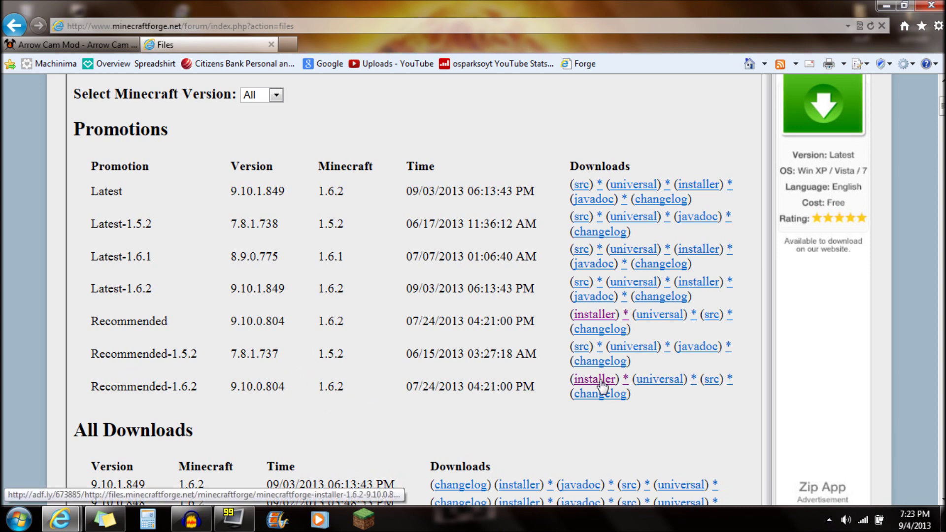
{"action": "left_click", "coordinate": [886, 6]}
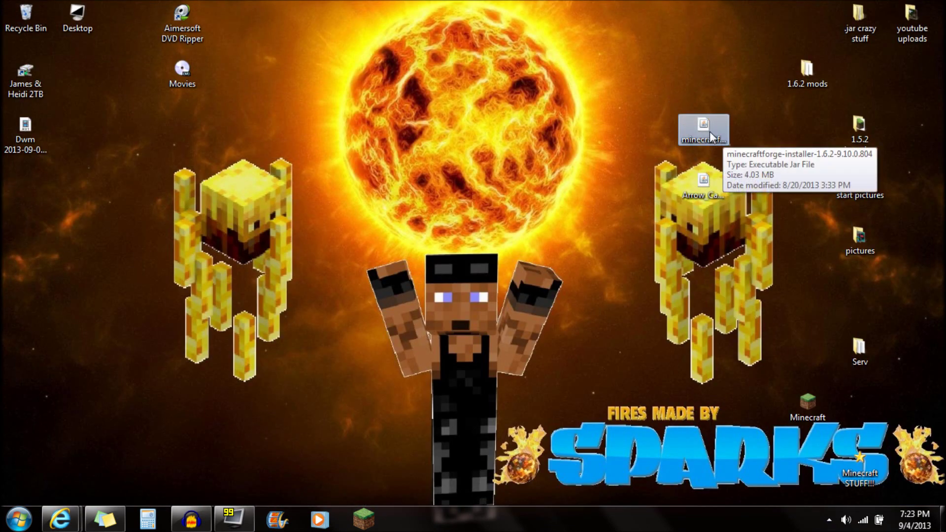
Step: Select the minecraftforge-installer-1.6.2-9.10.0.804 file among the desktop downloads to run it
{"action": "left_click_drag", "start_coordinate": [635, 103], "coordinate": [728, 256]}
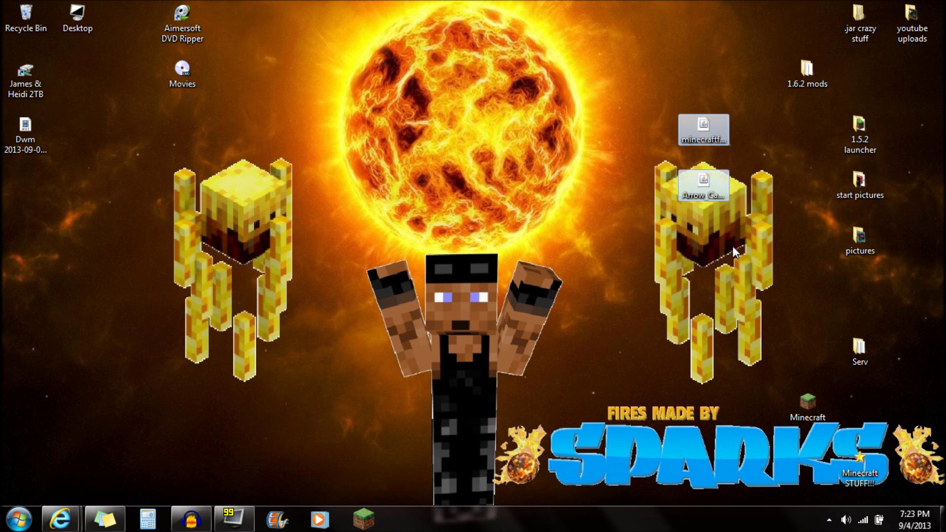
{"action": "left_click", "coordinate": [646, 127]}
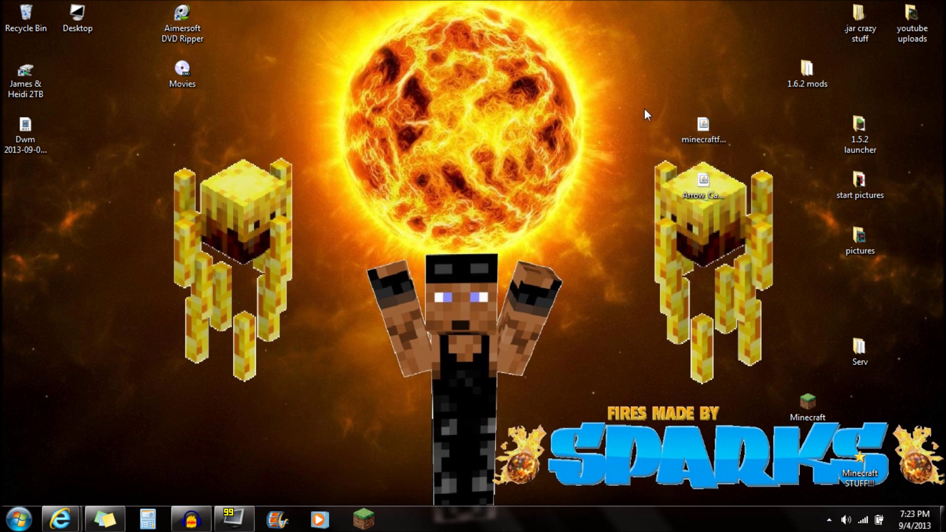
{"action": "left_click", "coordinate": [700, 126]}
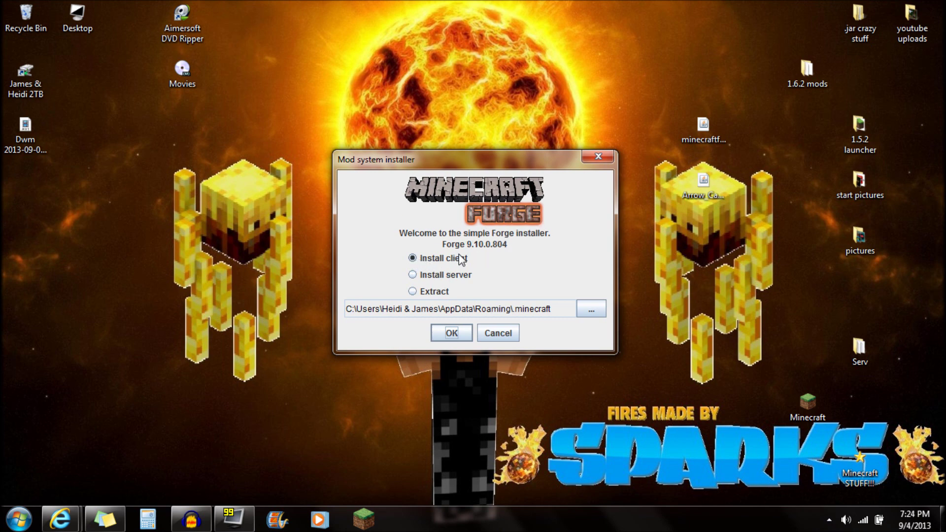
Step: Install the Forge 9.10.0.804 client into .minecraft and close the install-complete message
{"action": "left_click", "coordinate": [456, 330]}
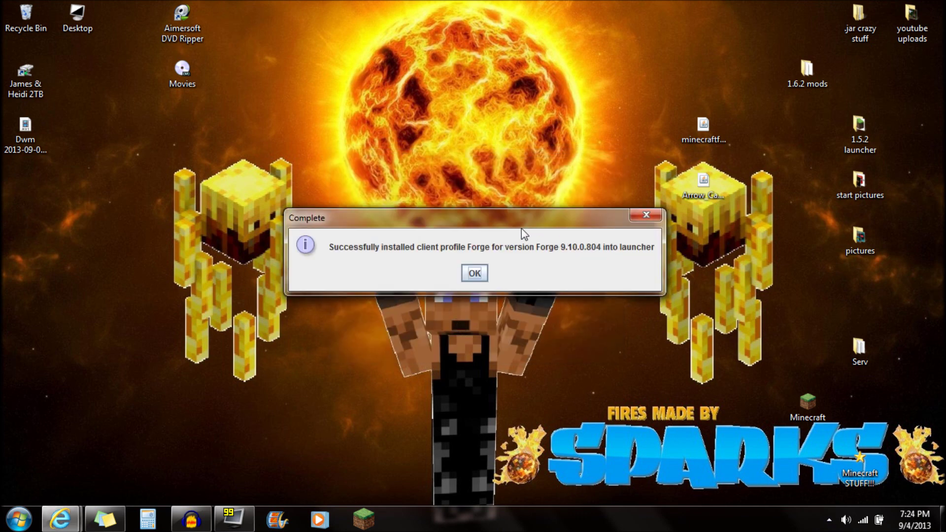
{"action": "left_click_drag", "start_coordinate": [421, 212], "coordinate": [344, 162]}
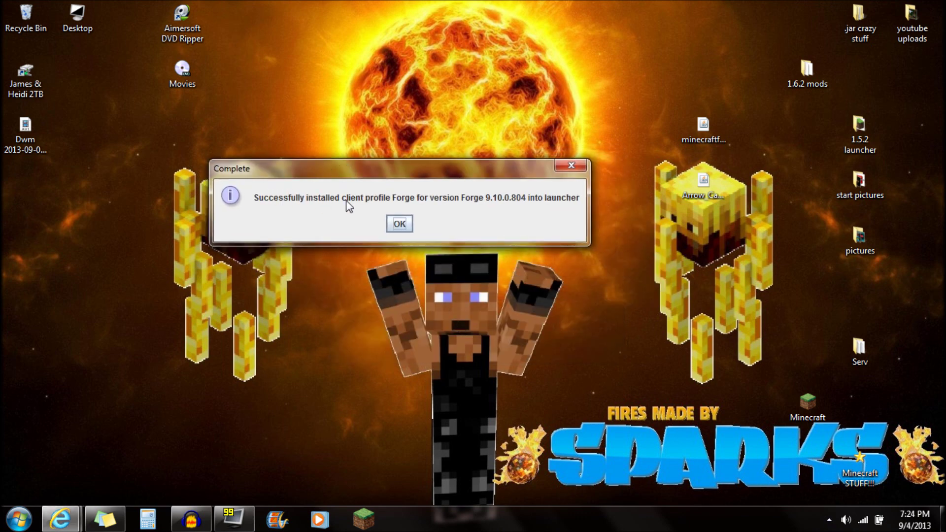
{"action": "left_click", "coordinate": [402, 224]}
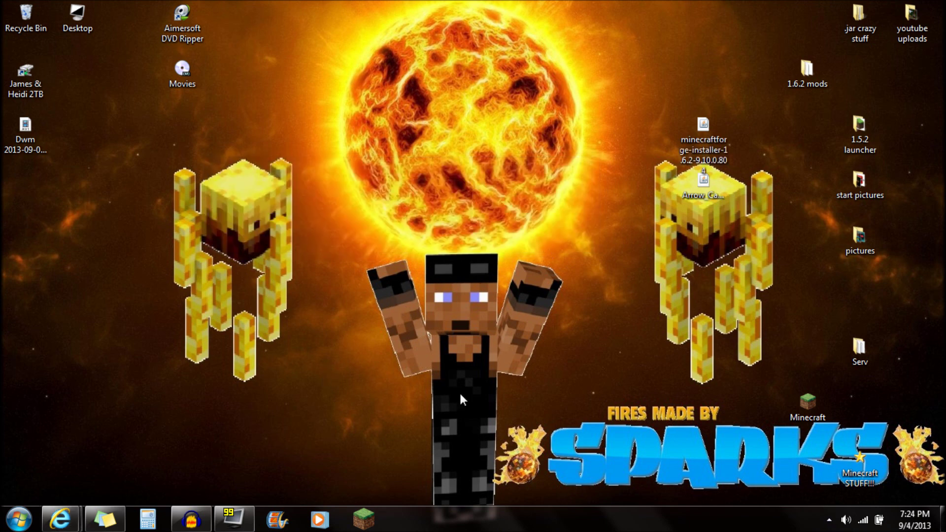
Step: Start Minecraft Launcher 1.2.1 from the taskbar and move its window up and left
{"action": "left_click", "coordinate": [364, 519]}
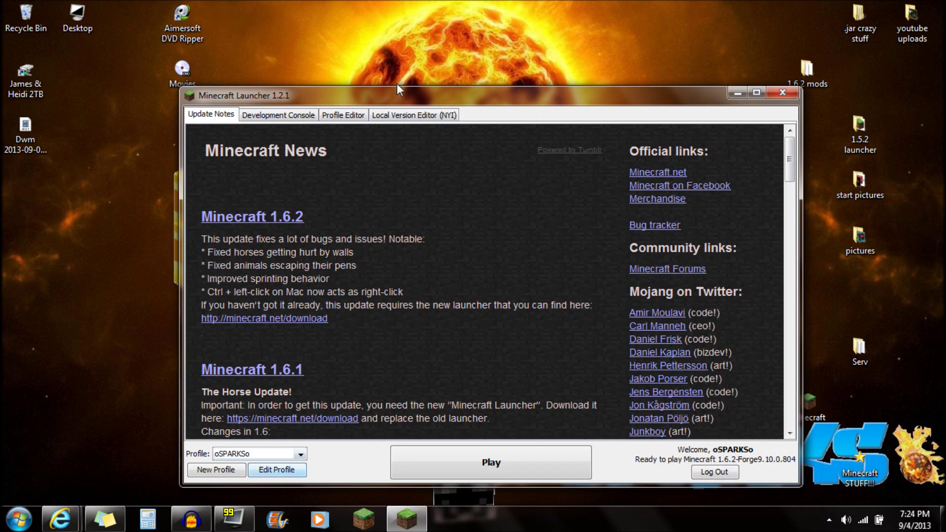
{"action": "left_click_drag", "start_coordinate": [383, 96], "coordinate": [367, 47]}
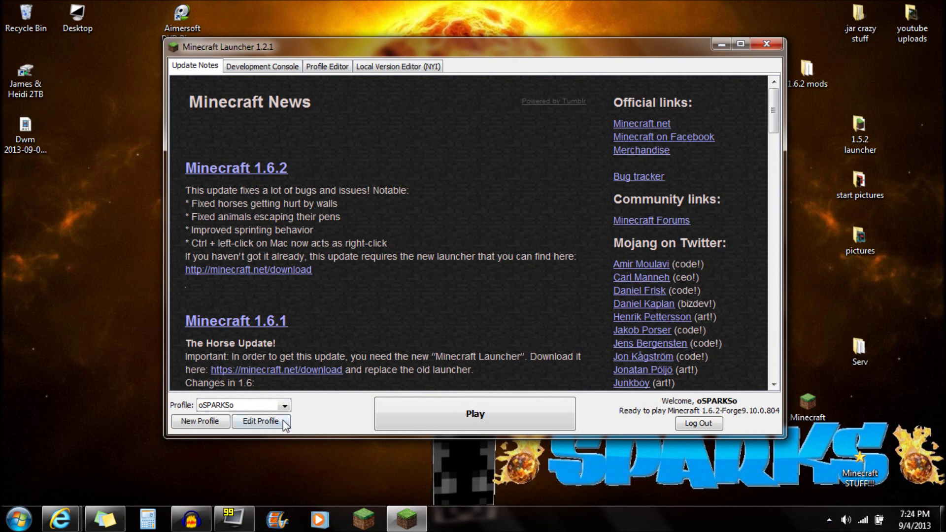
Step: Set the profile to release 1.6.2-Forge9.10.0.804, save the profile, and play
{"action": "left_click", "coordinate": [260, 420]}
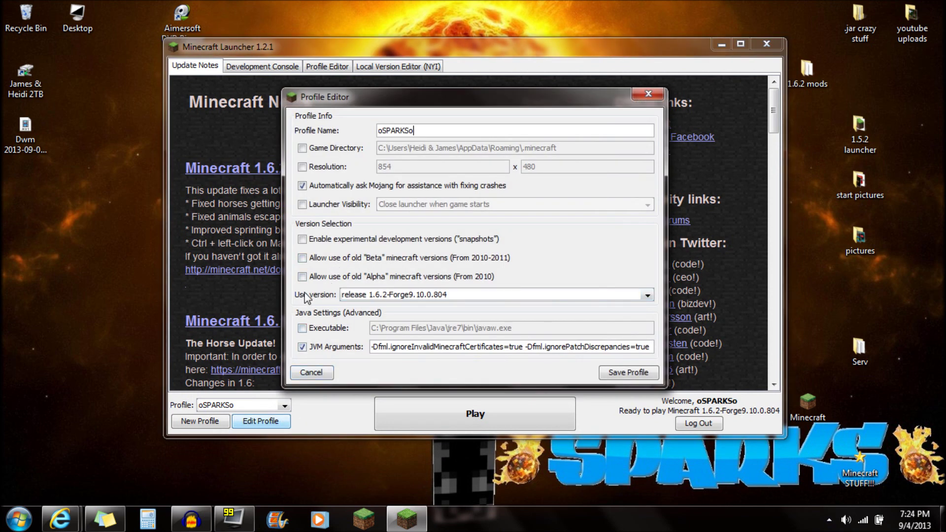
{"action": "left_click", "coordinate": [647, 295]}
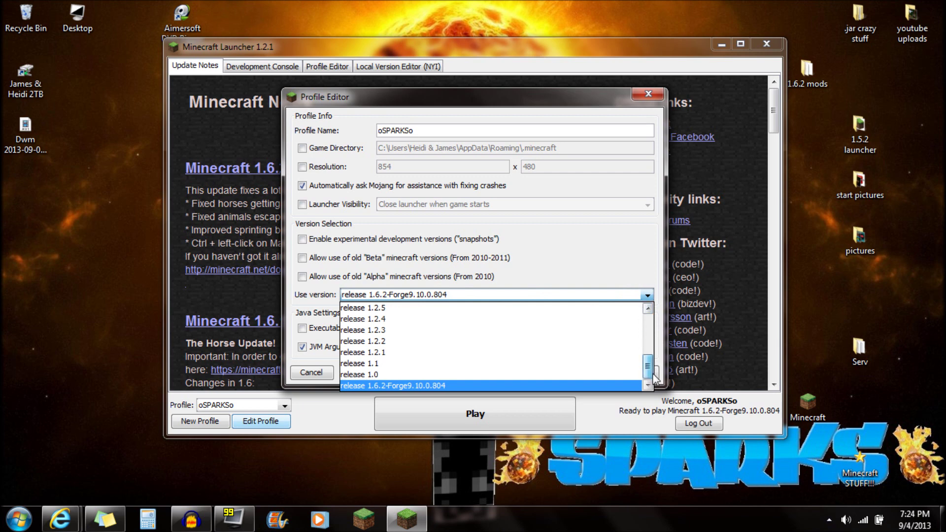
{"action": "left_click", "coordinate": [414, 386]}
{"action": "left_click", "coordinate": [397, 292]}
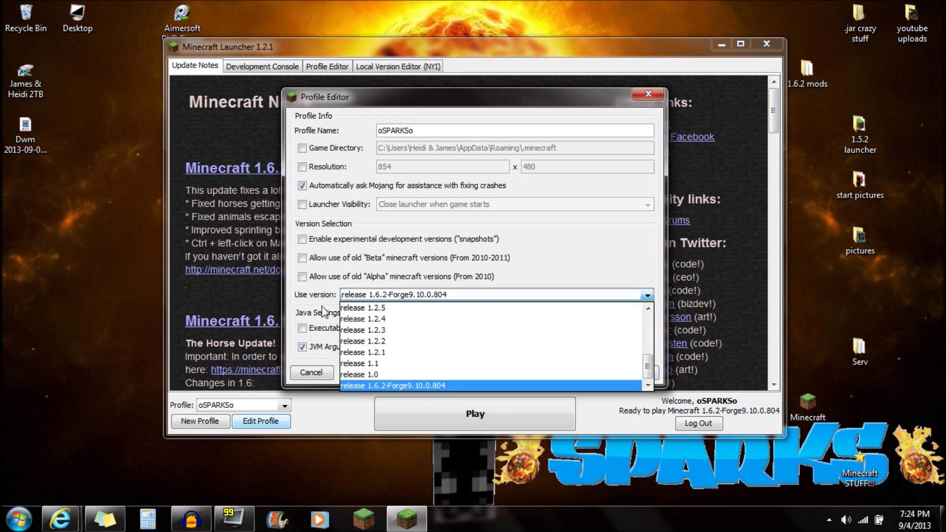
{"action": "left_click", "coordinate": [398, 292]}
{"action": "left_click", "coordinate": [620, 372]}
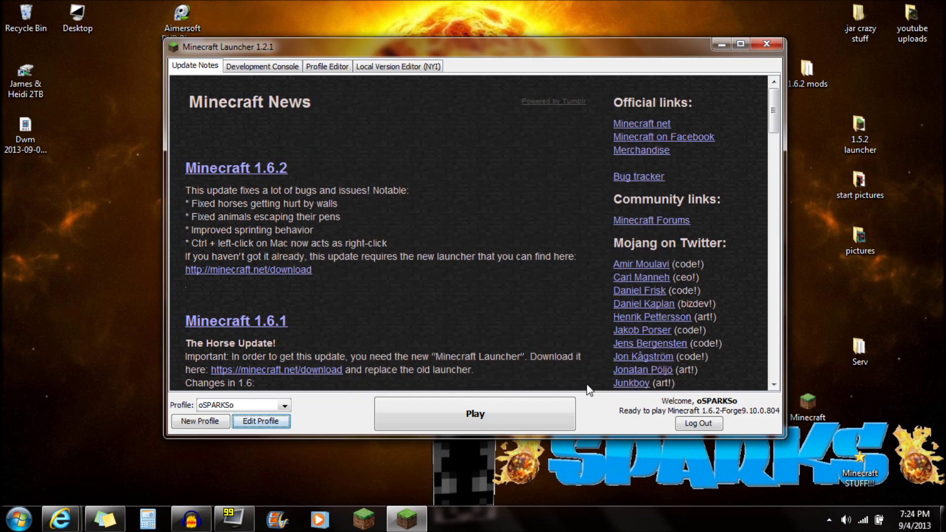
{"action": "left_click", "coordinate": [493, 417]}
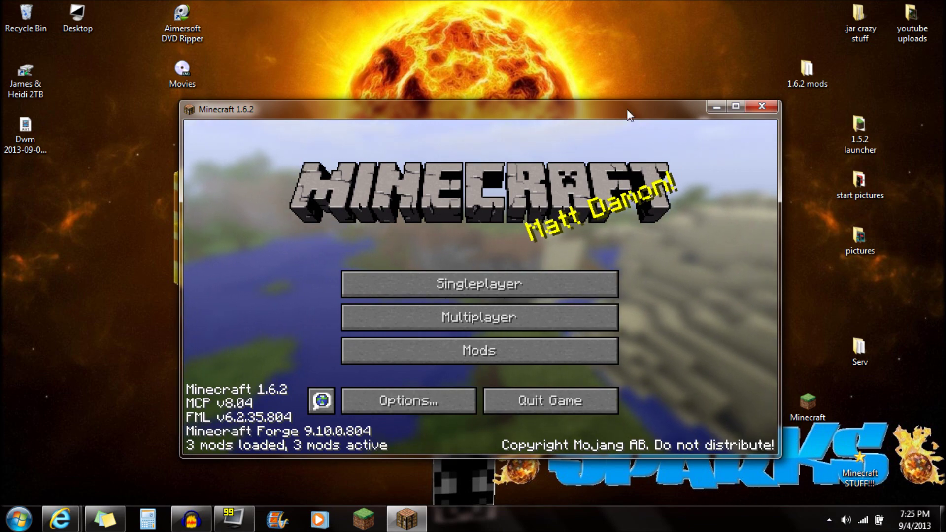
Step: Move the Minecraft game window higher, then close the game
{"action": "left_click_drag", "start_coordinate": [619, 115], "coordinate": [602, 68]}
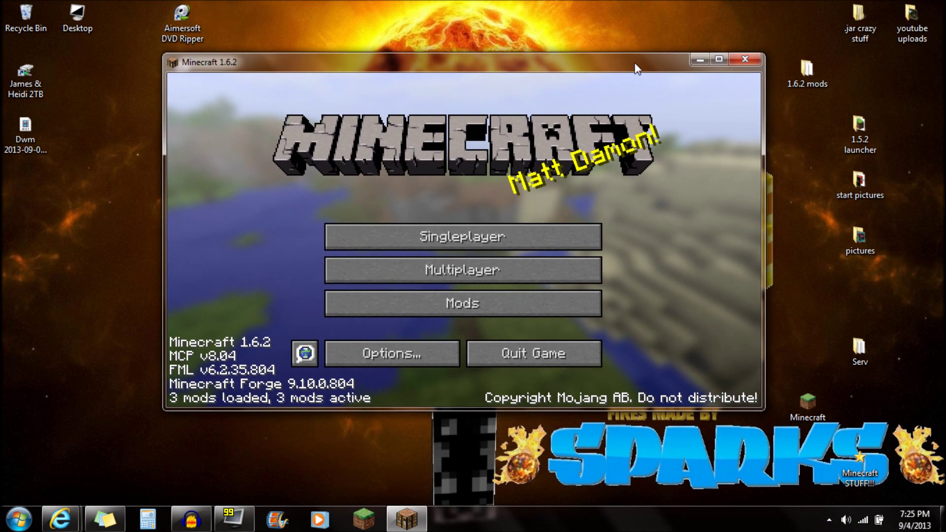
{"action": "left_click", "coordinate": [746, 59]}
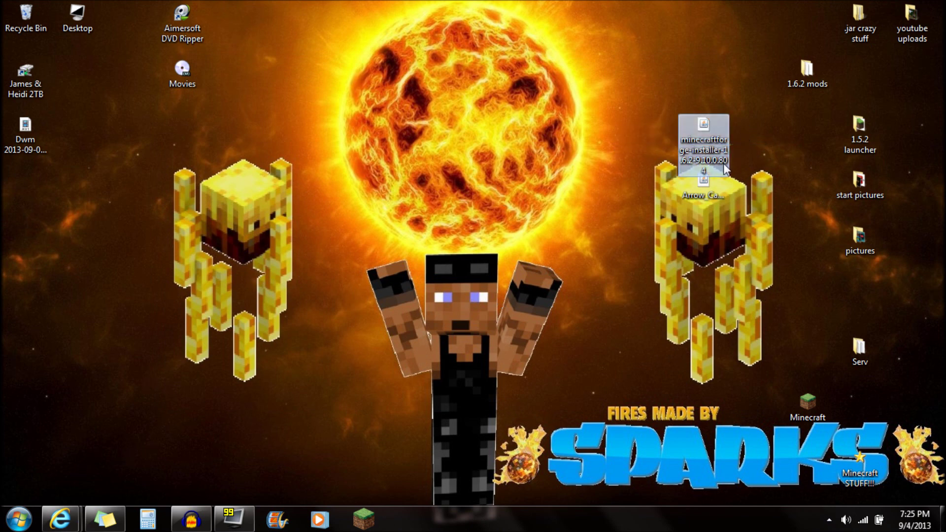
Step: Check the Arrow Cam Mod jar's details, then search %appdata% from Start and open Roaming
{"action": "left_click", "coordinate": [703, 187]}
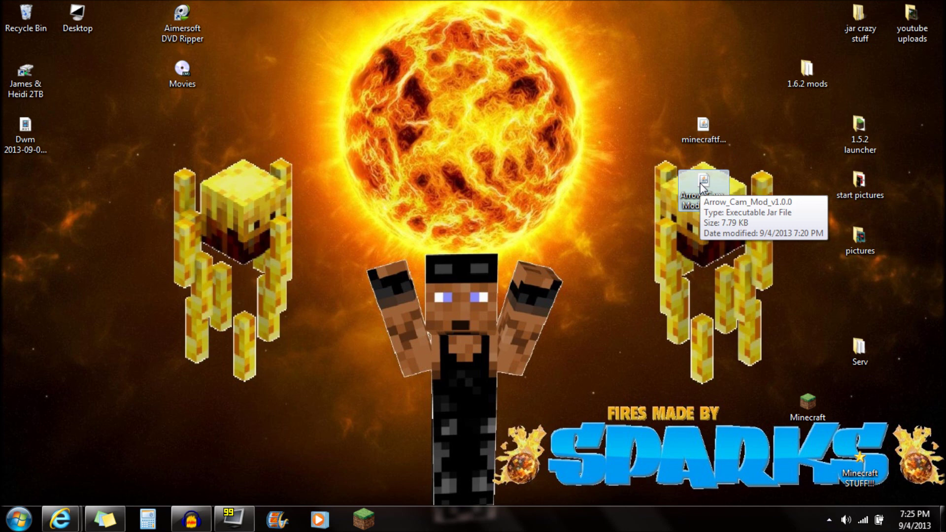
{"action": "left_click", "coordinate": [55, 435]}
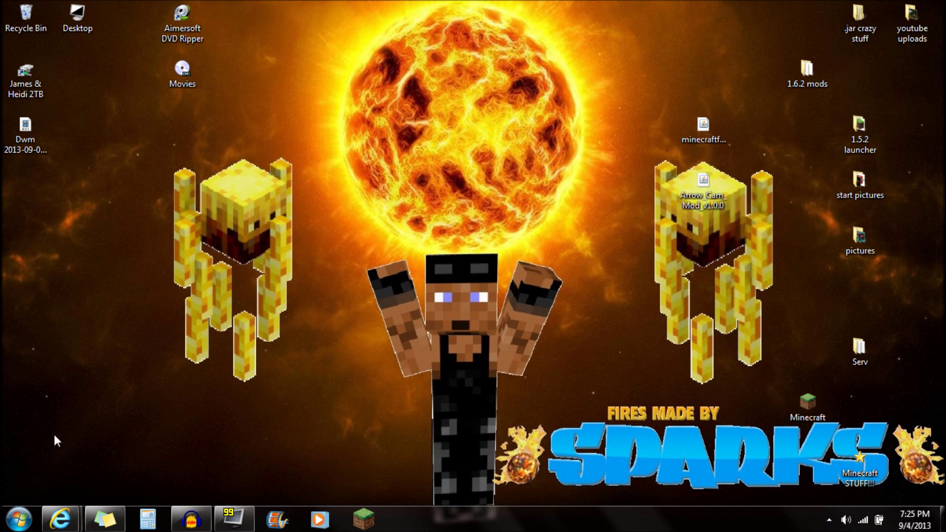
{"action": "left_click", "coordinate": [19, 519]}
{"action": "left_click", "coordinate": [52, 483]}
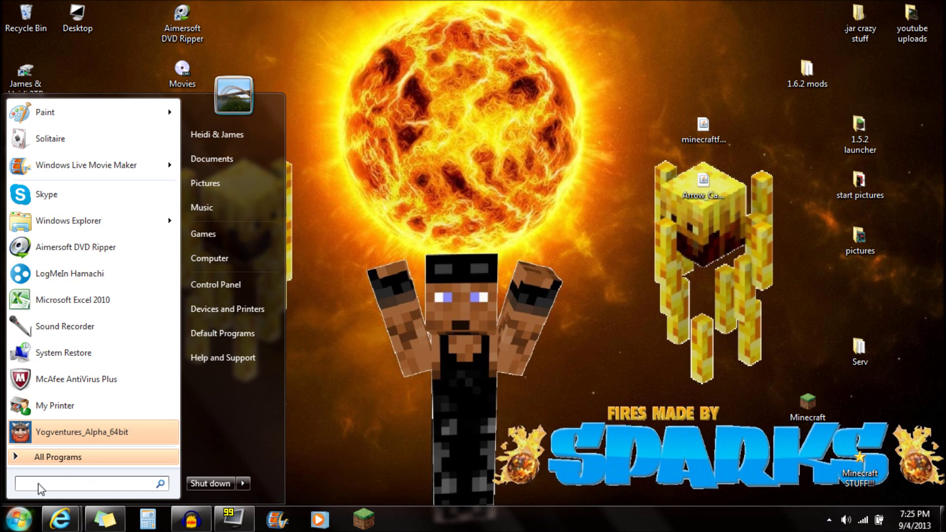
{"action": "type", "text": "%appdata"}
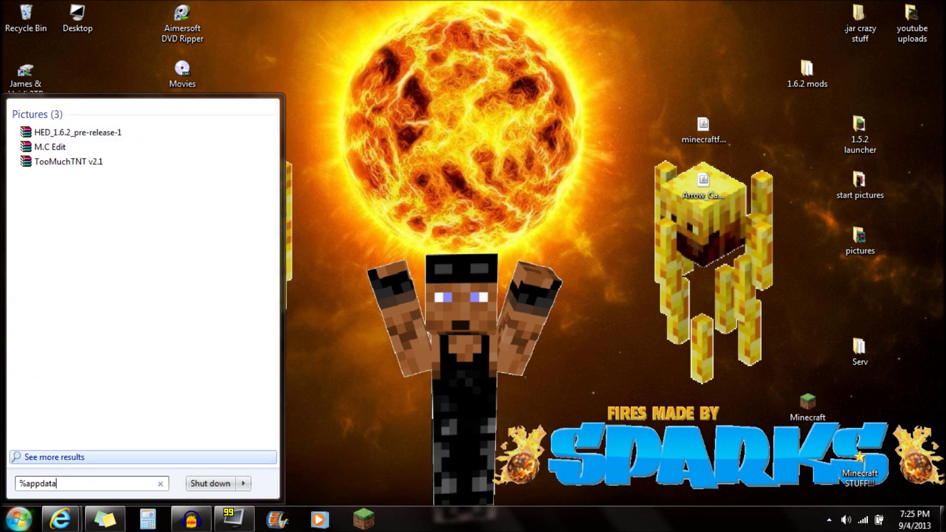
{"action": "type", "text": "%"}
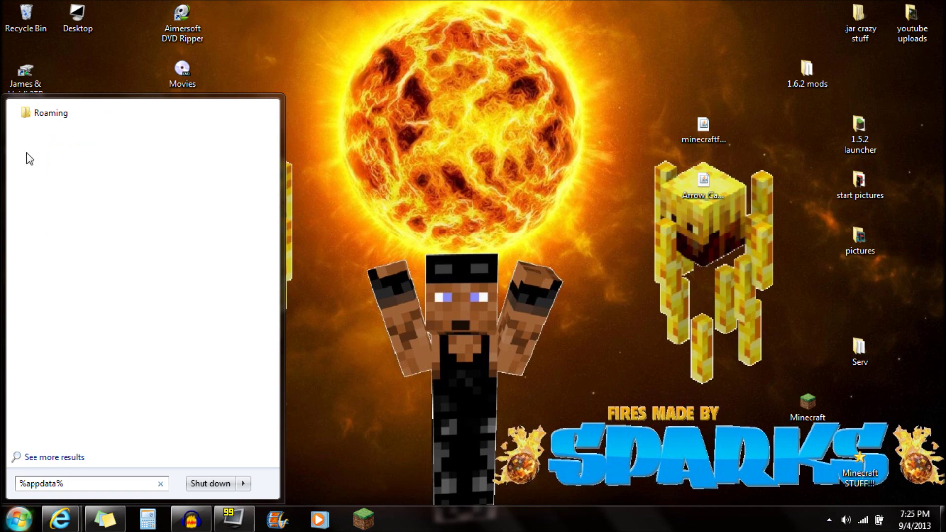
{"action": "left_click", "coordinate": [40, 114]}
Step: Open the .minecraft folder and then its empty mods folder in Explorer
{"action": "left_click_drag", "start_coordinate": [167, 74], "coordinate": [141, 16]}
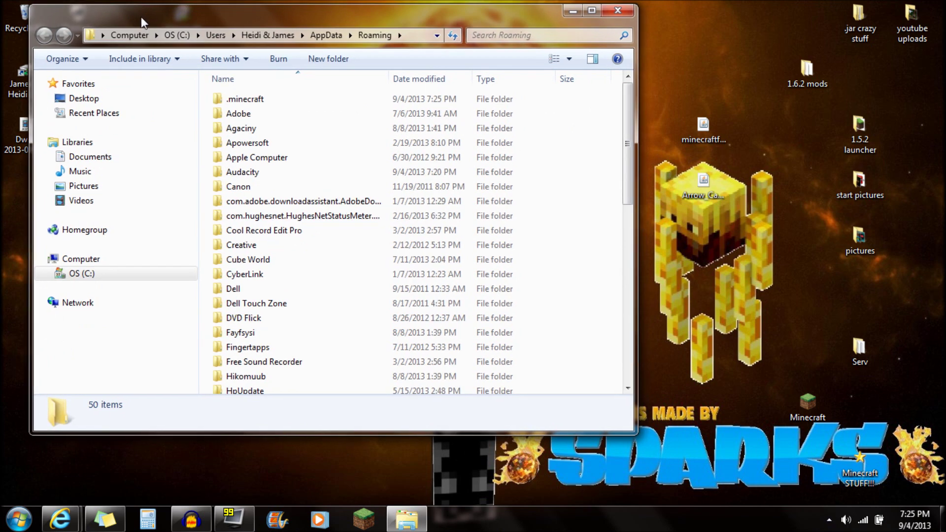
{"action": "double_click", "coordinate": [238, 103]}
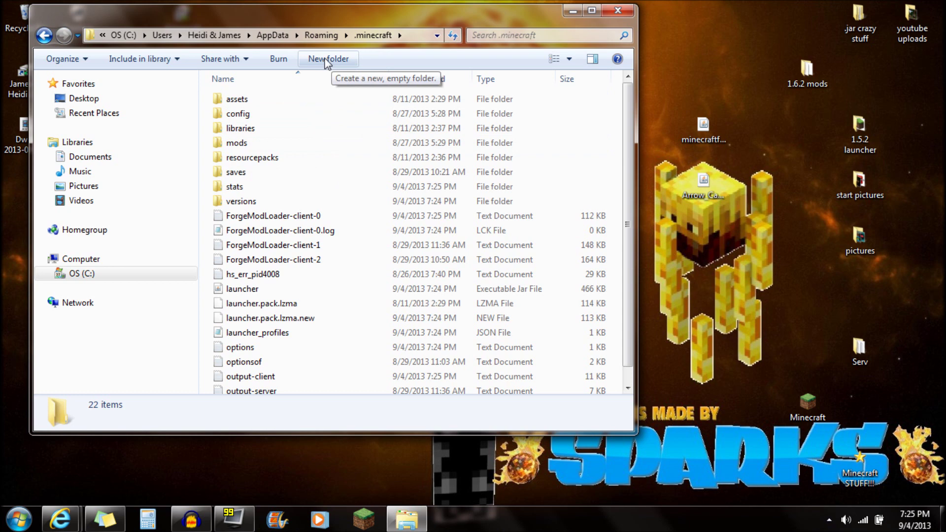
{"action": "double_click", "coordinate": [241, 144]}
{"action": "left_click_drag", "start_coordinate": [266, 167], "coordinate": [333, 110]}
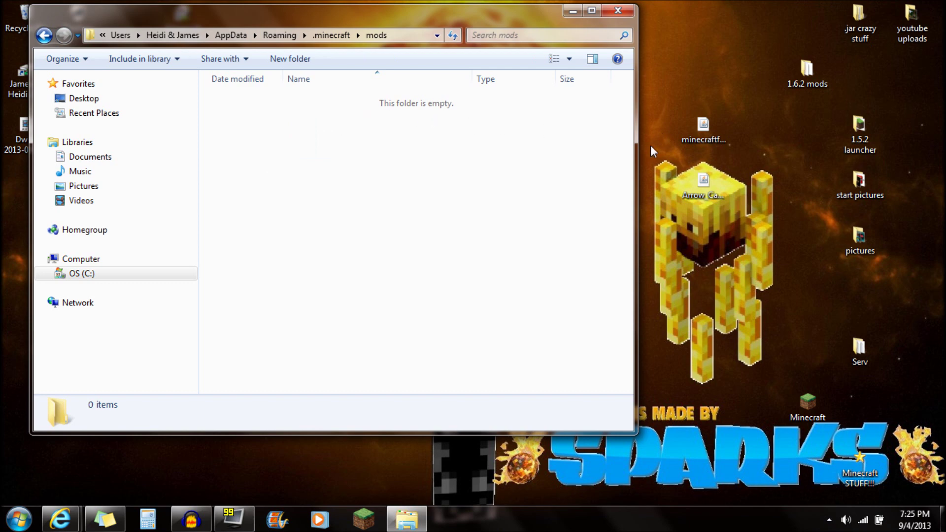
Step: Move the Arrow Cam Mod jar from the desktop into mods, close Explorer, and restart the launcher
{"action": "left_click_drag", "start_coordinate": [666, 175], "coordinate": [763, 236]}
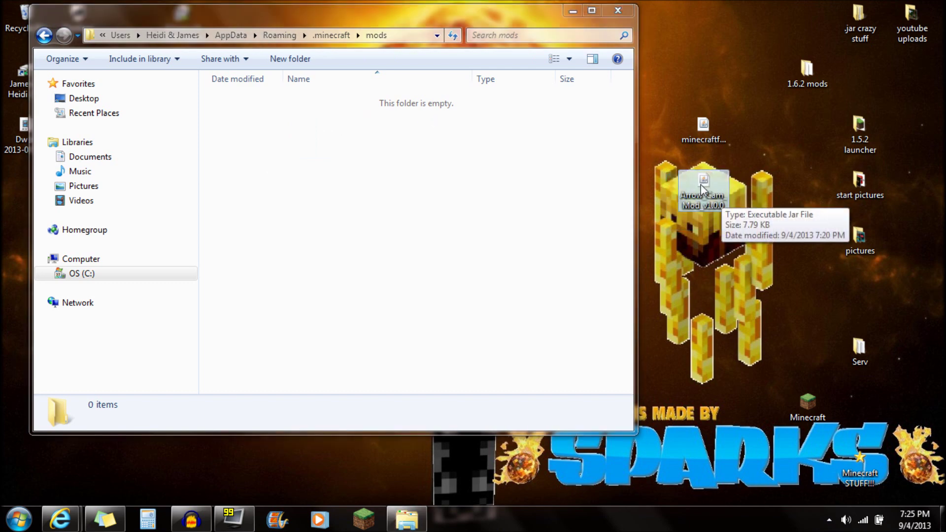
{"action": "left_click_drag", "start_coordinate": [702, 185], "coordinate": [409, 195]}
{"action": "left_click", "coordinate": [621, 14]}
{"action": "left_click", "coordinate": [363, 519]}
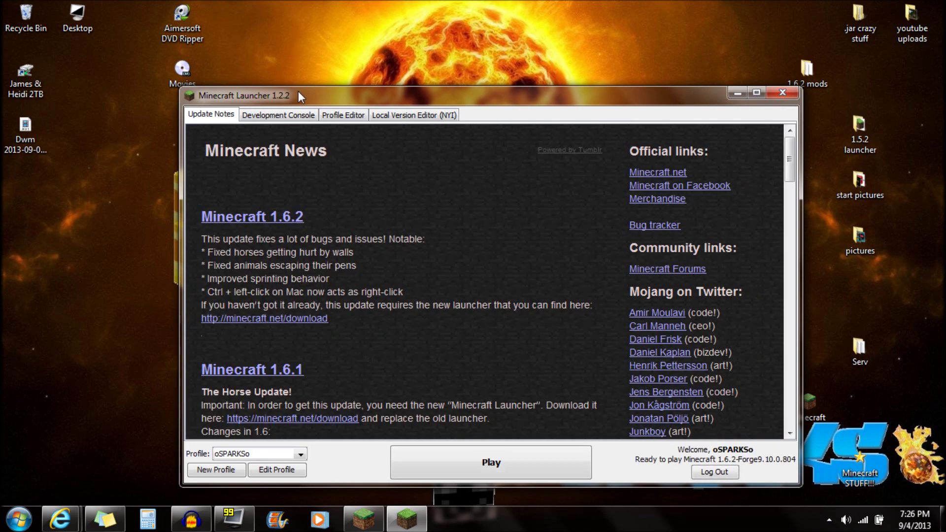
Step: Move the launcher window aside and play the 1.6.2-Forge9.10.0.804 profile
{"action": "left_click_drag", "start_coordinate": [297, 92], "coordinate": [276, 36]}
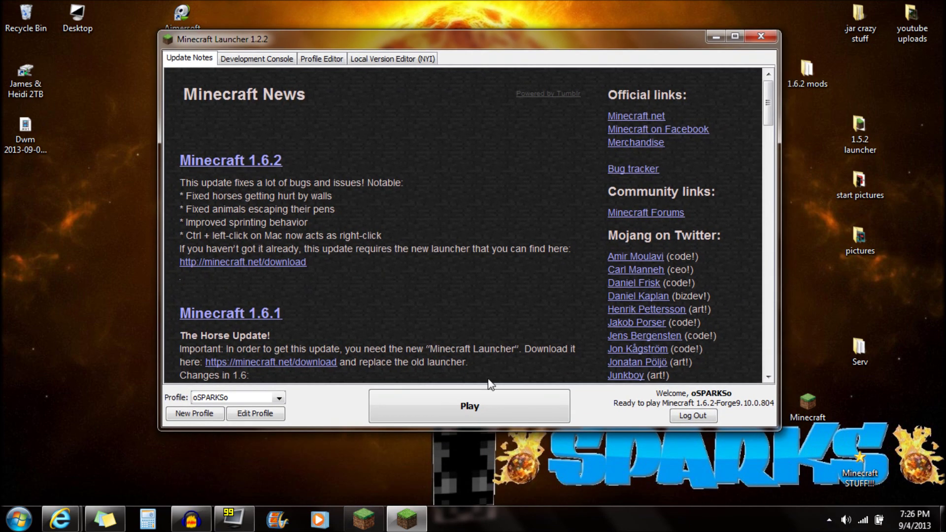
{"action": "left_click", "coordinate": [489, 393]}
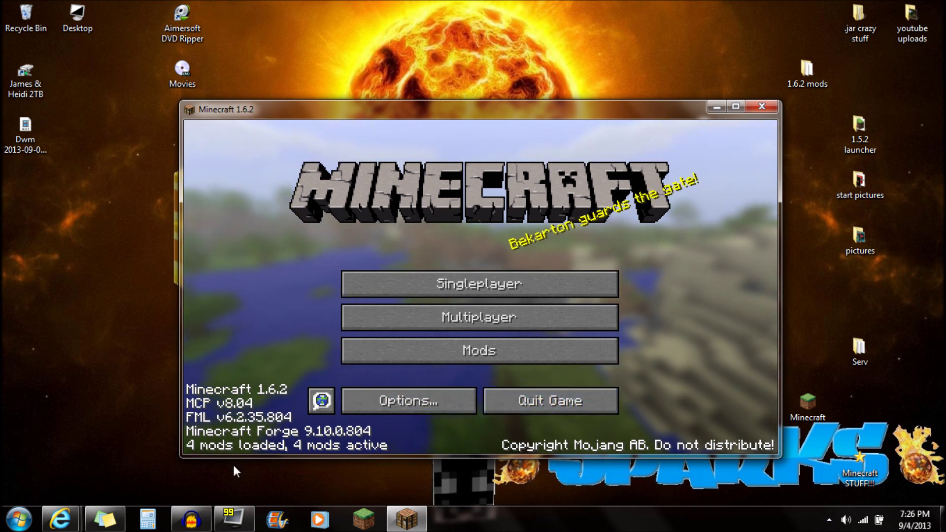
{"action": "left_click", "coordinate": [470, 359]}
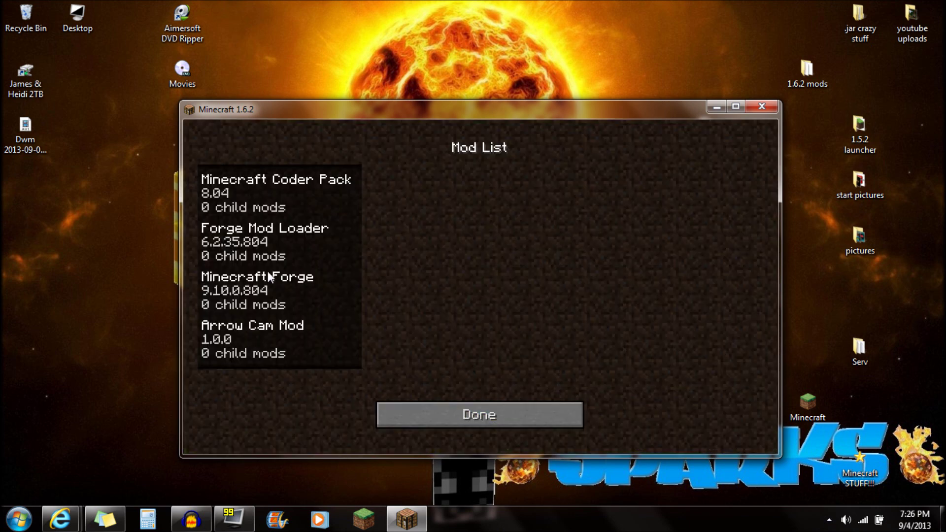
{"action": "left_click", "coordinate": [251, 340]}
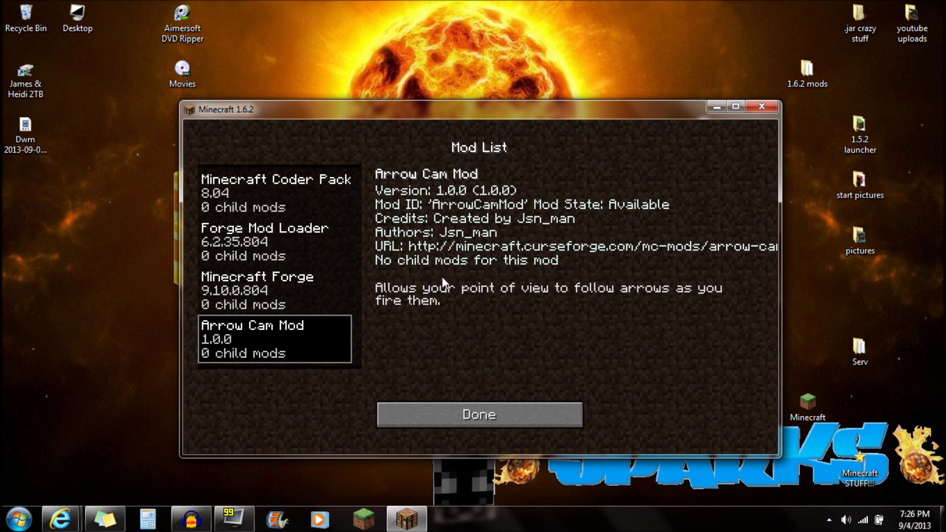
{"action": "left_click", "coordinate": [478, 414]}
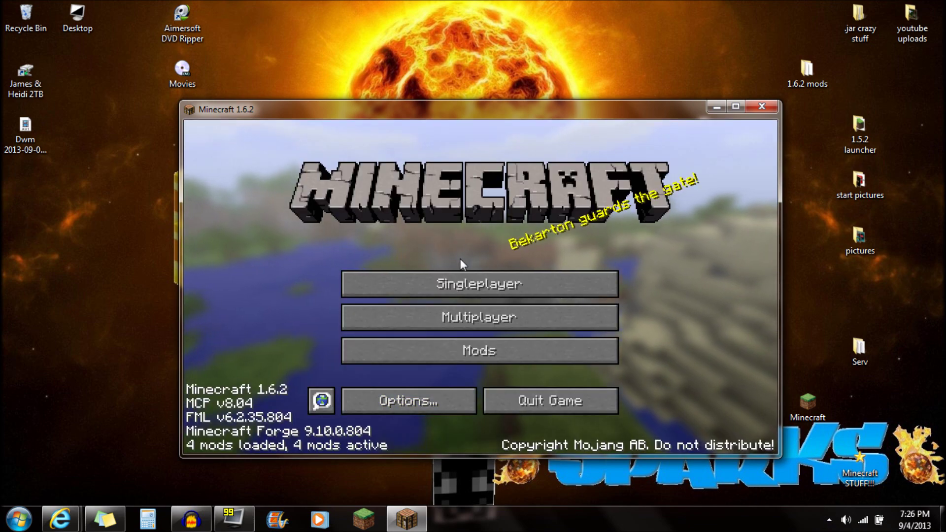
{"action": "left_click_drag", "start_coordinate": [431, 114], "coordinate": [463, 23]}
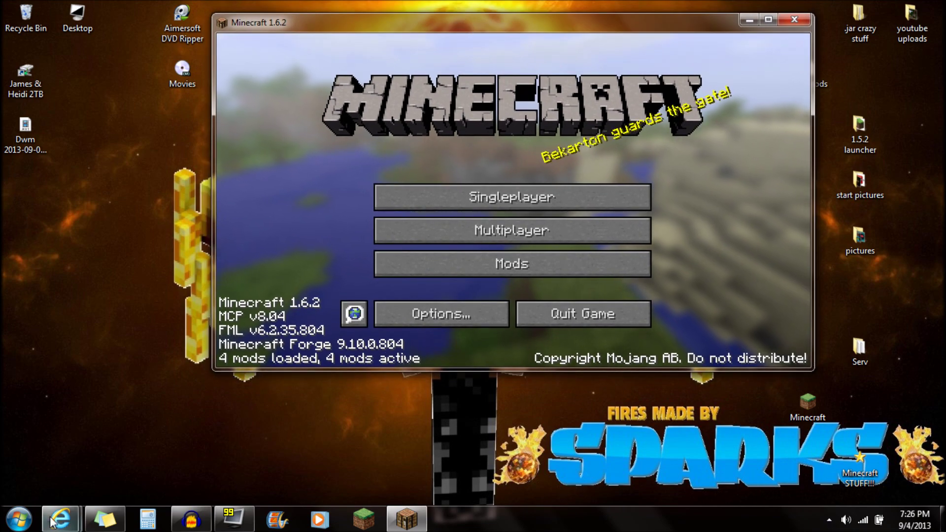
Step: Return to the Arrow Cam Mod forum thread and scroll down to its crash-troubleshooting text below the install steps
{"action": "mouse_move", "coordinate": [60, 518]}
{"action": "left_click", "coordinate": [97, 407]}
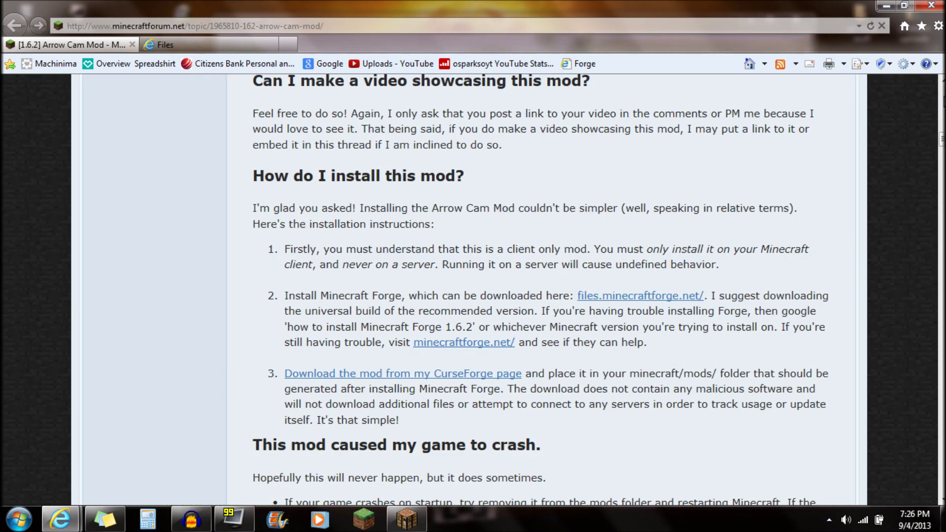
{"action": "scroll", "coordinate": [242, 251], "scroll_direction": "down", "scroll_amount": 4}
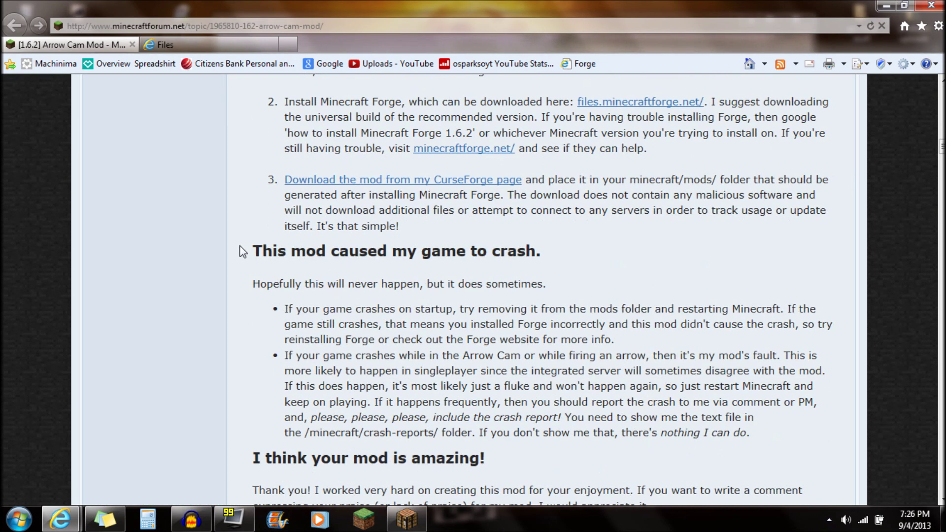
{"action": "left_click_drag", "start_coordinate": [242, 252], "coordinate": [598, 404]}
{"action": "left_click", "coordinate": [599, 404]}
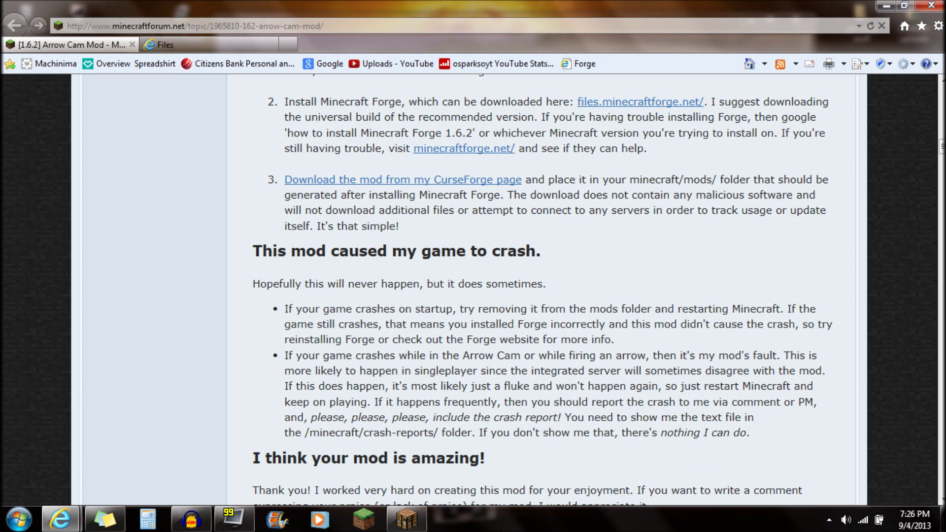